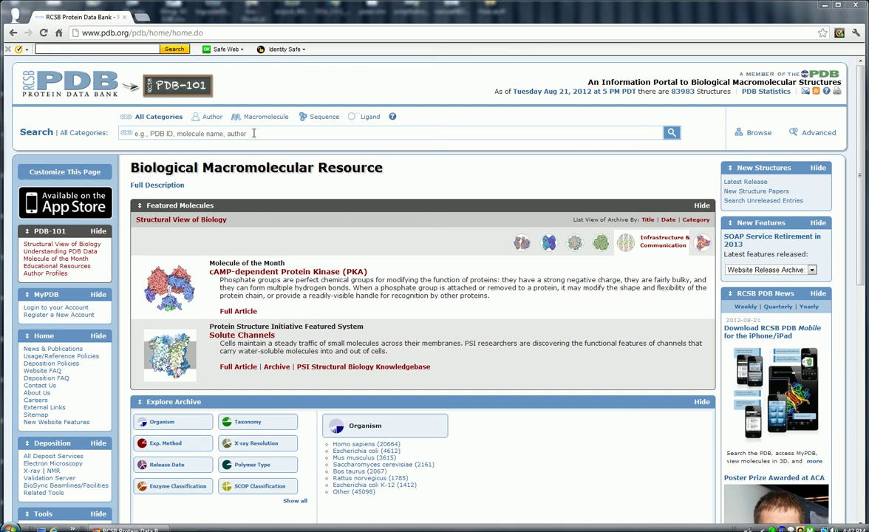
# Step: Search the structure archive for 'catalase' to list its 124 matching hits
pyautogui.click(250, 133)
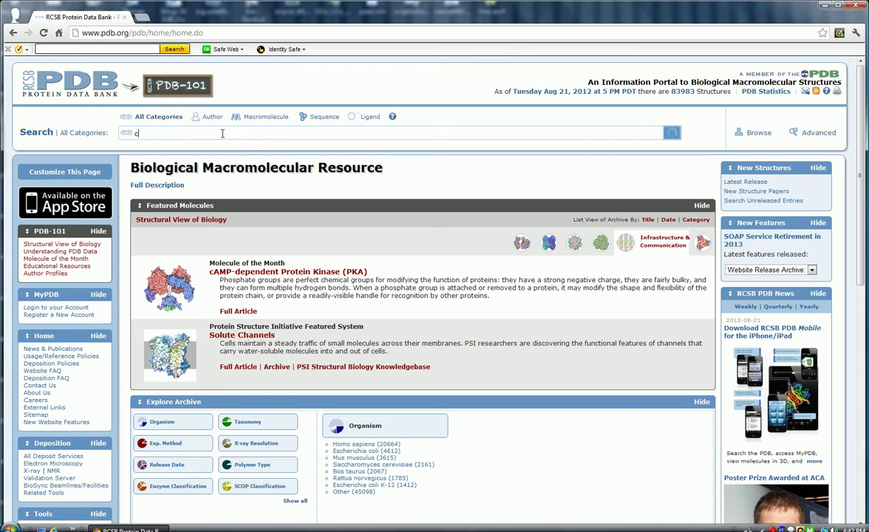
pyautogui.write('catalase')
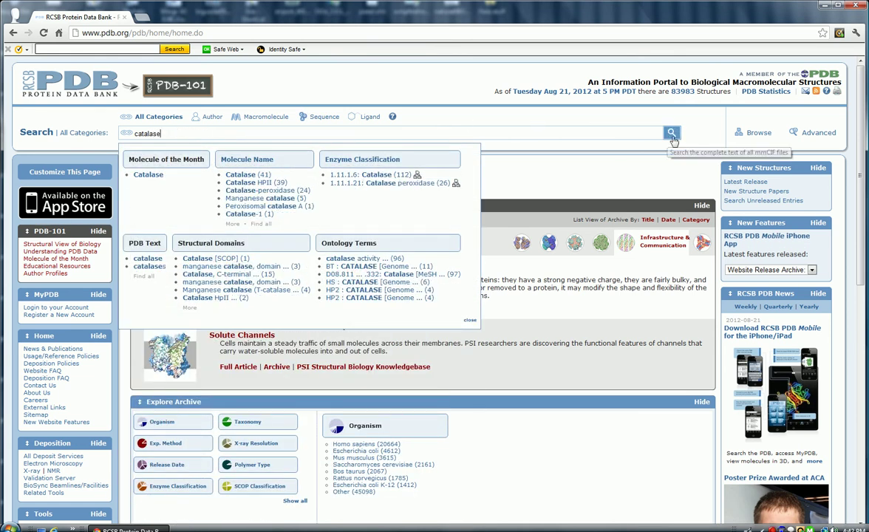
pyautogui.click(671, 133)
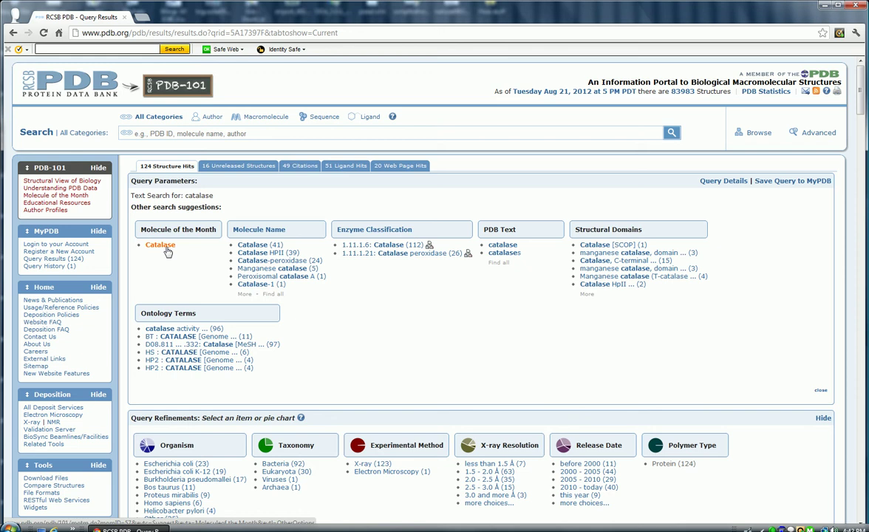
# Step: Open the September 2004 Catalase Molecule of the Month article and browse its discussed structures
pyautogui.click(167, 249)
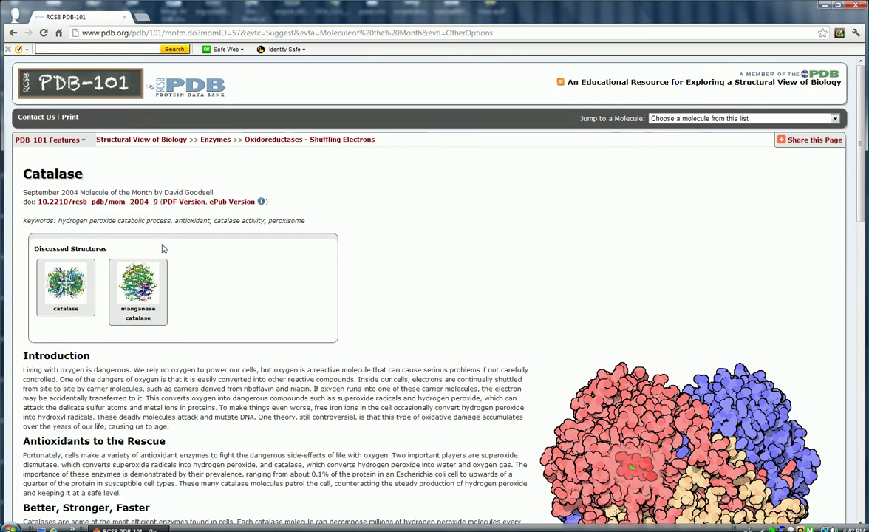
pyautogui.scroll(-1, 452, 266)
pyautogui.scroll(-5, 452, 266)
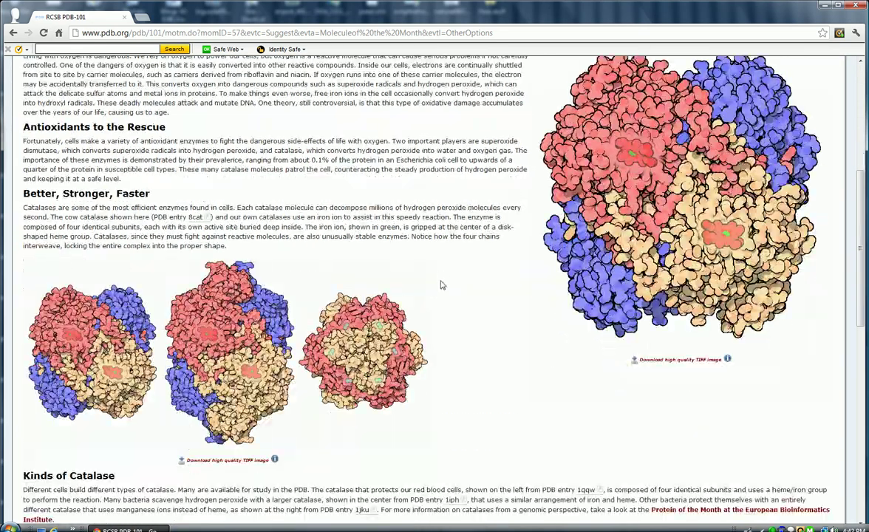
pyautogui.scroll(-4, 444, 281)
pyautogui.scroll(-5, 458, 317)
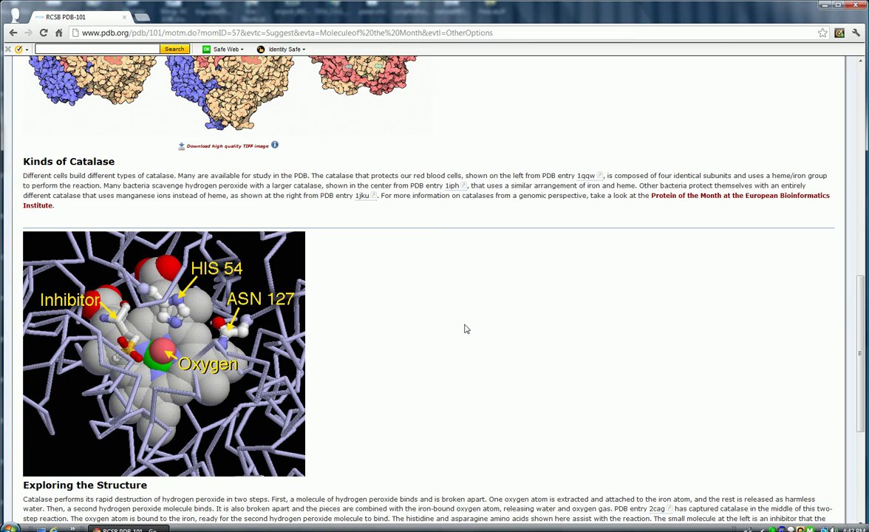
pyautogui.scroll(15, 465, 328)
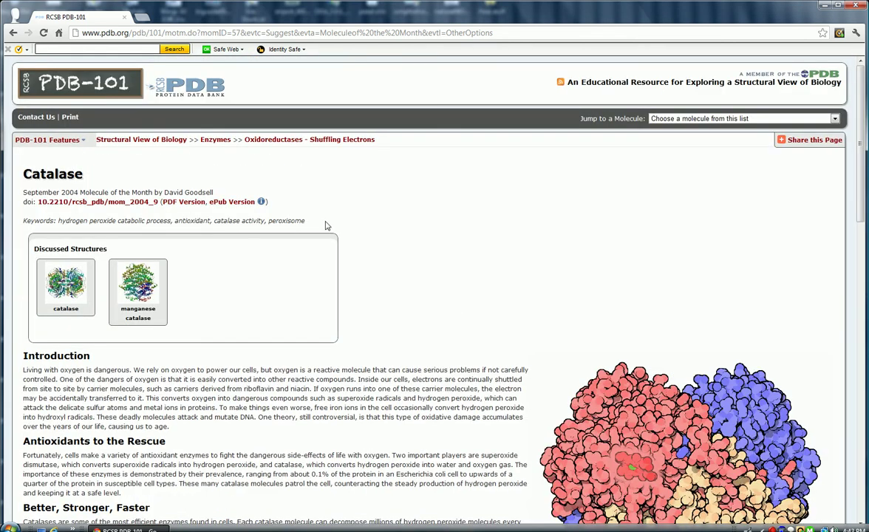
pyautogui.moveTo(64, 262)
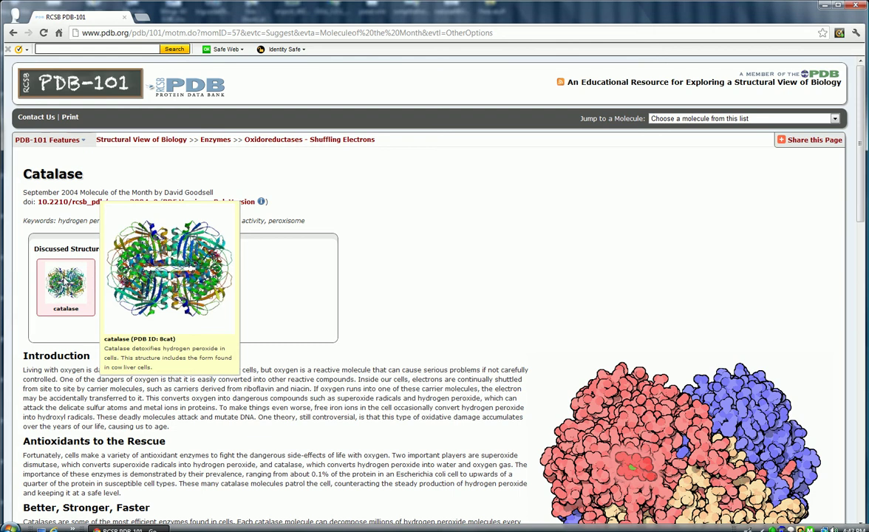
# Step: Open the 8CAT catalase page, allow the Jmol applet to run, and rotate the 3D model
pyautogui.click(65, 279)
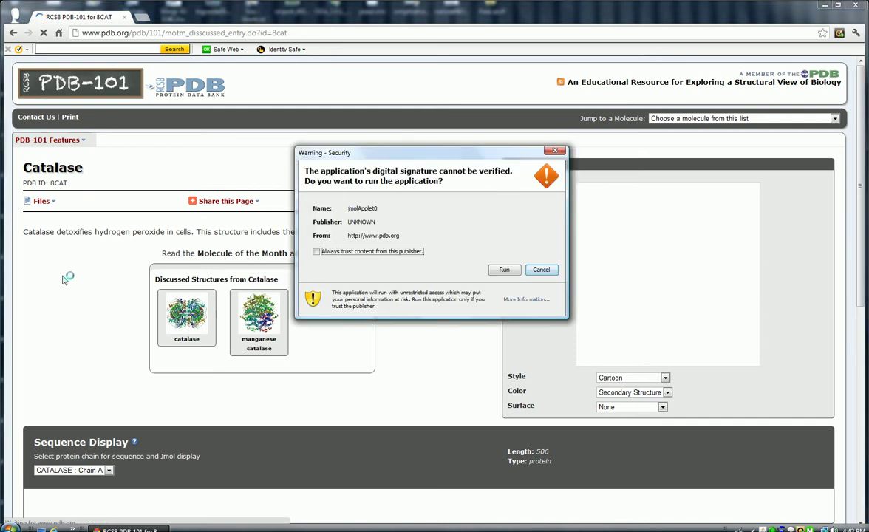
pyautogui.click(503, 271)
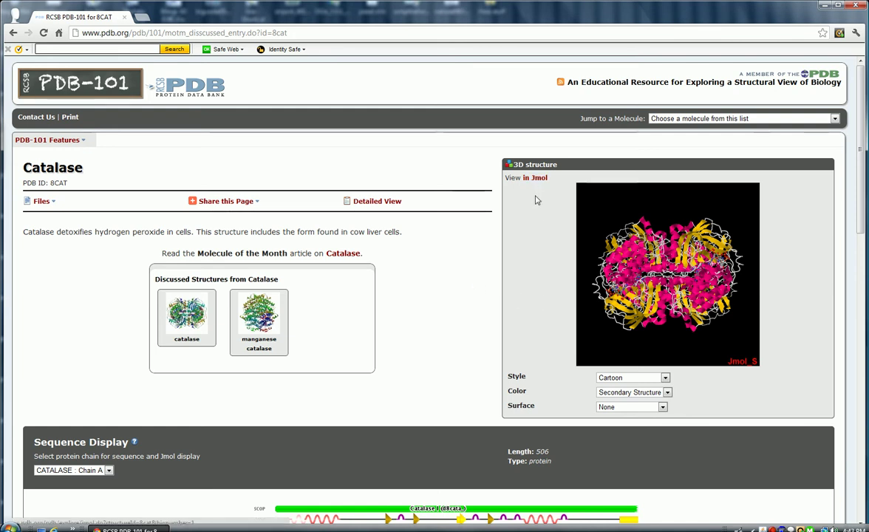
pyautogui.moveTo(617, 224); pyautogui.dragTo(628, 250)
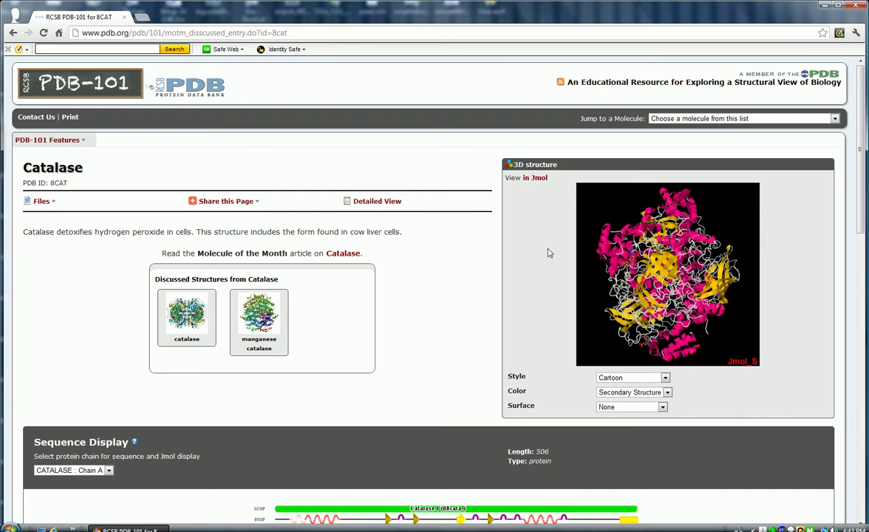
# Step: Open the detailed 8CAT summary, 'The NADPH binding site on beef liver catalase', and skim its citations
pyautogui.click(377, 202)
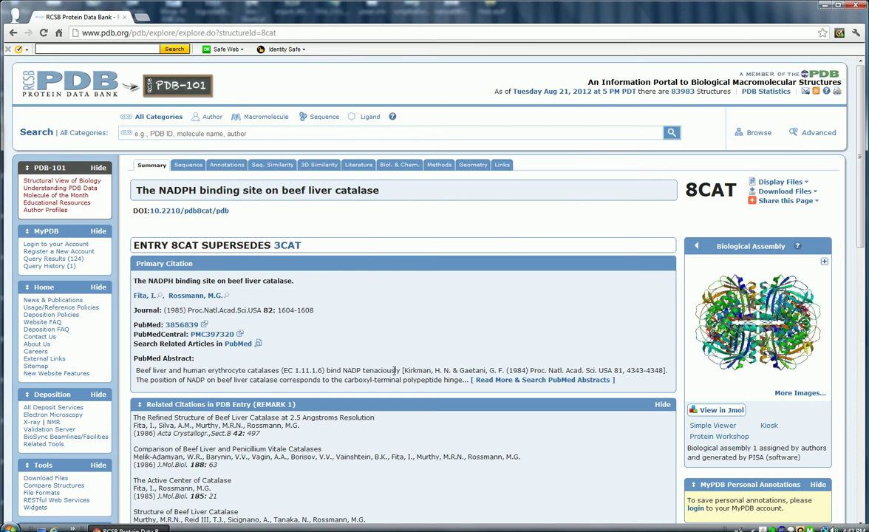
pyautogui.scroll(-1, 386, 360)
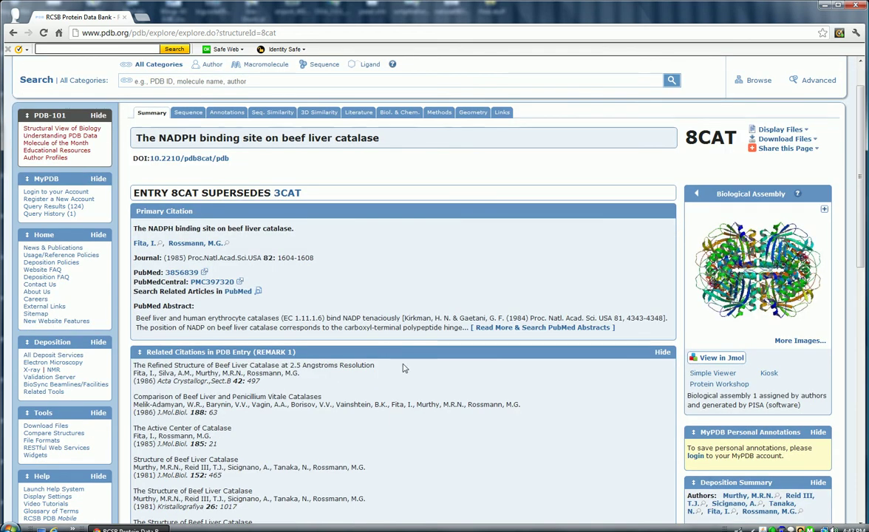
pyautogui.scroll(1, 461, 440)
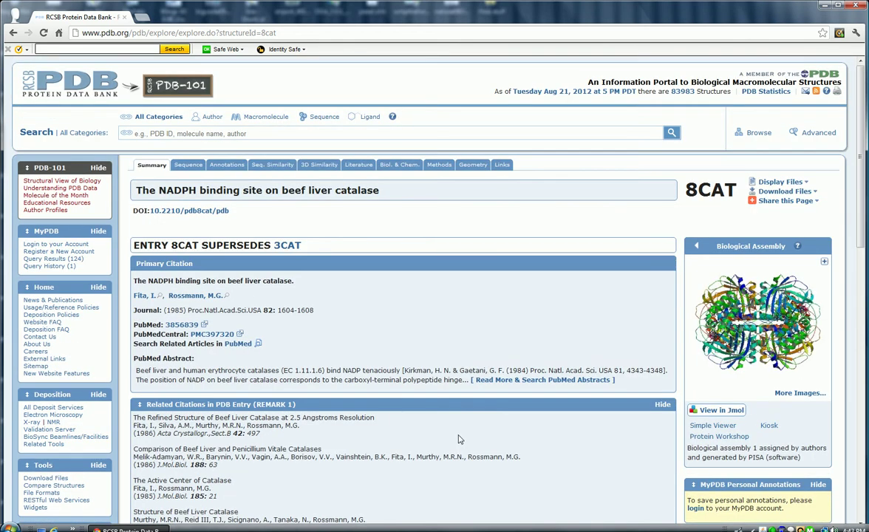
# Step: Load 8CAT biological assembly 1 in Jmol and rotate the cartoon to reveal the bound ligand
pyautogui.click(709, 410)
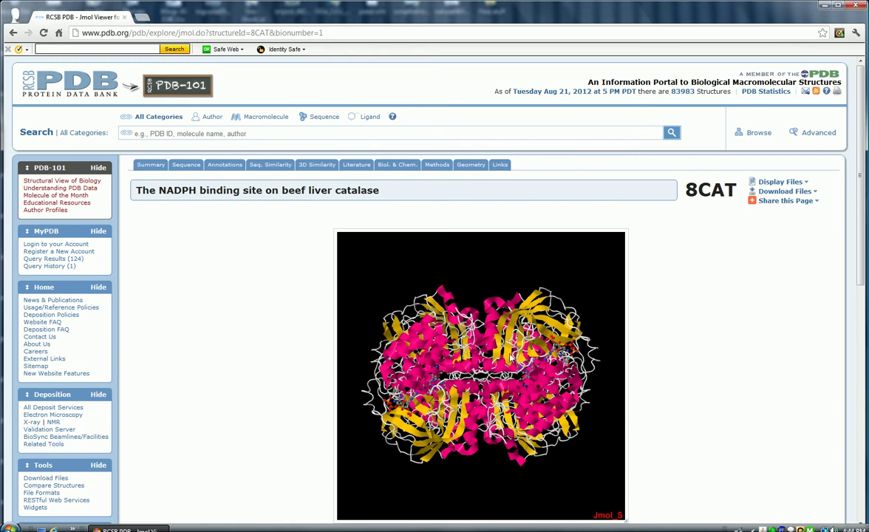
pyautogui.moveTo(509, 363)
pyautogui.moveTo(458, 343); pyautogui.dragTo(428, 336)
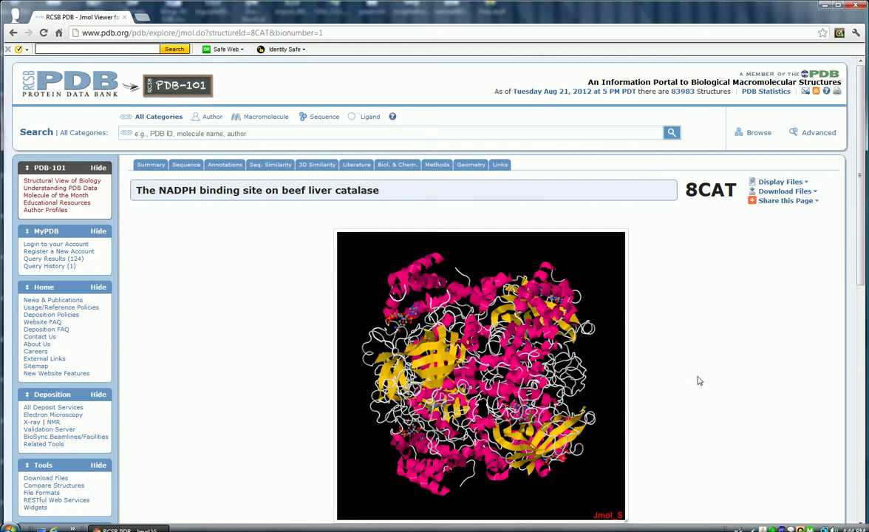
pyautogui.moveTo(861, 288); pyautogui.dragTo(843, 363)
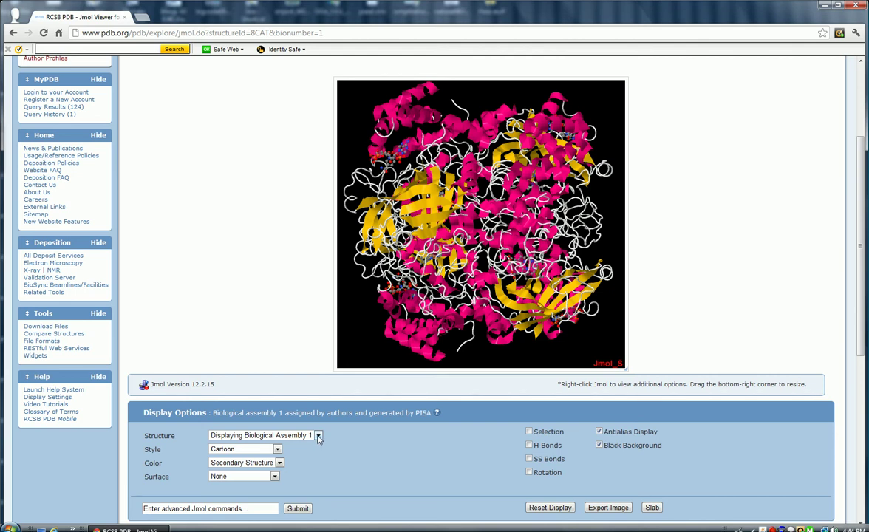
# Step: Colour the 8CAT cartoon by amino acid and tilt it to a side view
pyautogui.click(280, 463)
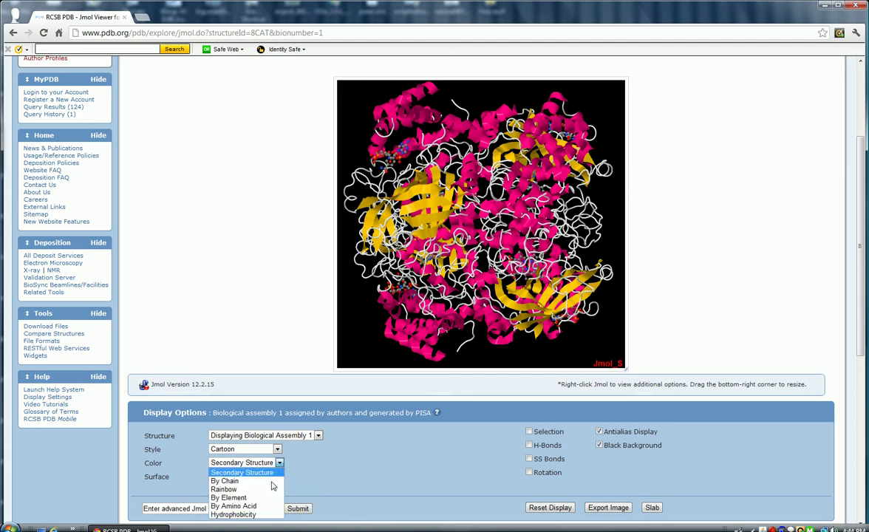
pyautogui.click(256, 507)
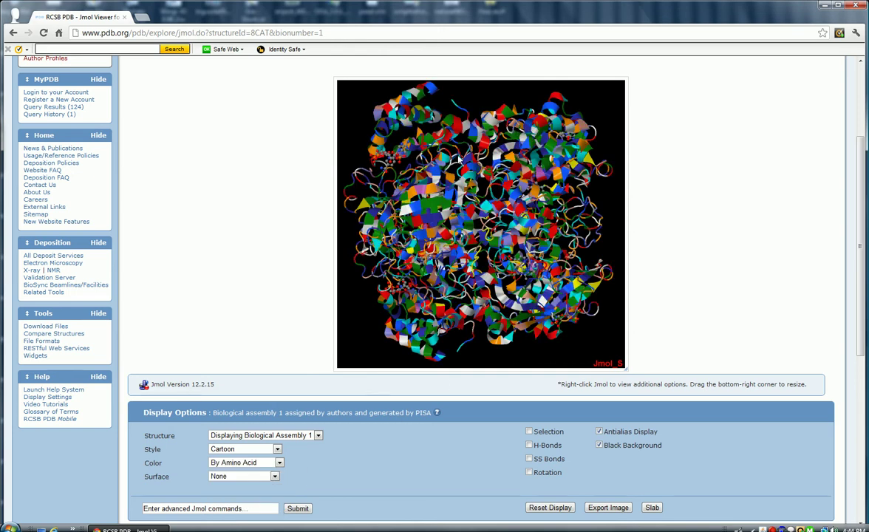
pyautogui.moveTo(415, 185); pyautogui.dragTo(487, 231)
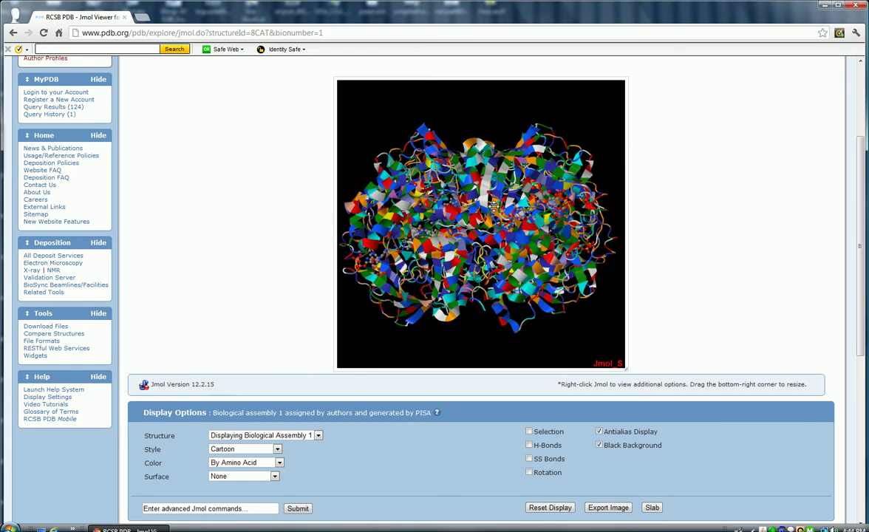
pyautogui.moveTo(454, 192); pyautogui.dragTo(481, 256)
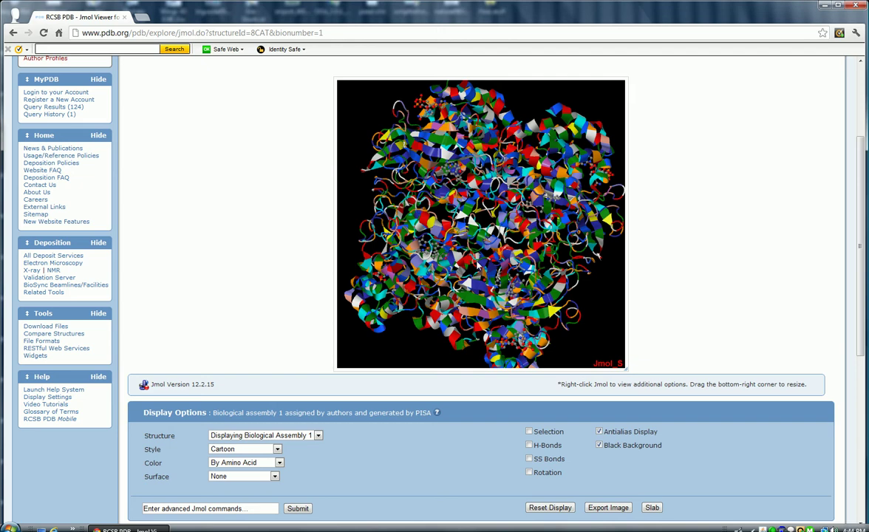
# Step: Zoom in on the amino-acid-coloured ribbons for a close look
pyautogui.scroll(-1, 477, 264)
pyautogui.scroll(8, 476, 260)
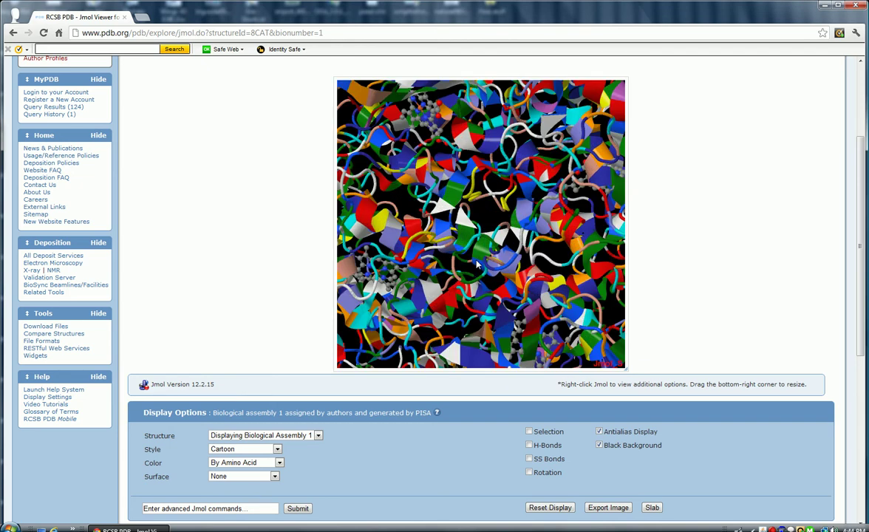
pyautogui.scroll(3, 475, 260)
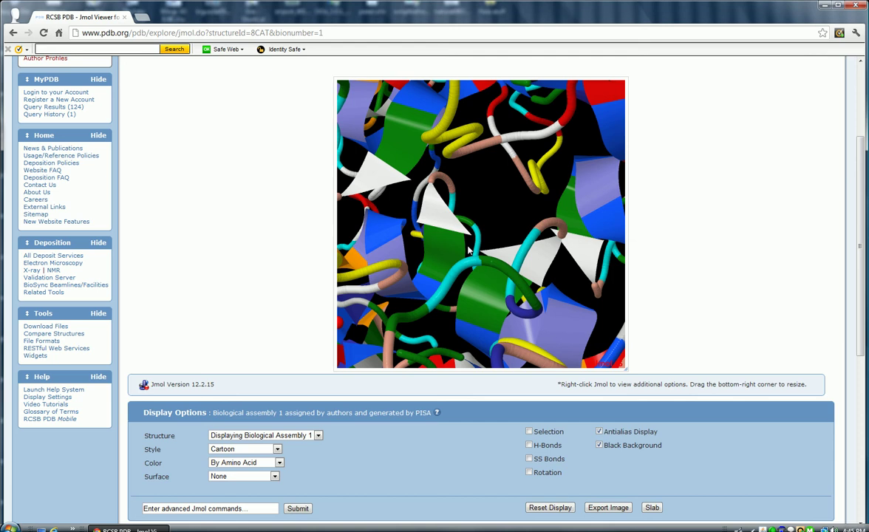
# Step: Switch the 8CAT colouring back to secondary structure
pyautogui.moveTo(470, 251)
pyautogui.click(279, 463)
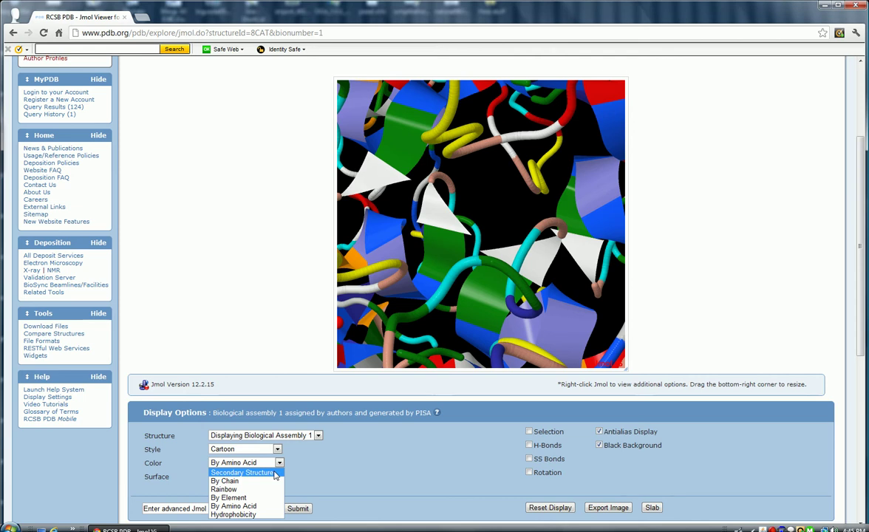
pyautogui.click(275, 473)
pyautogui.scroll(-3, 456, 191)
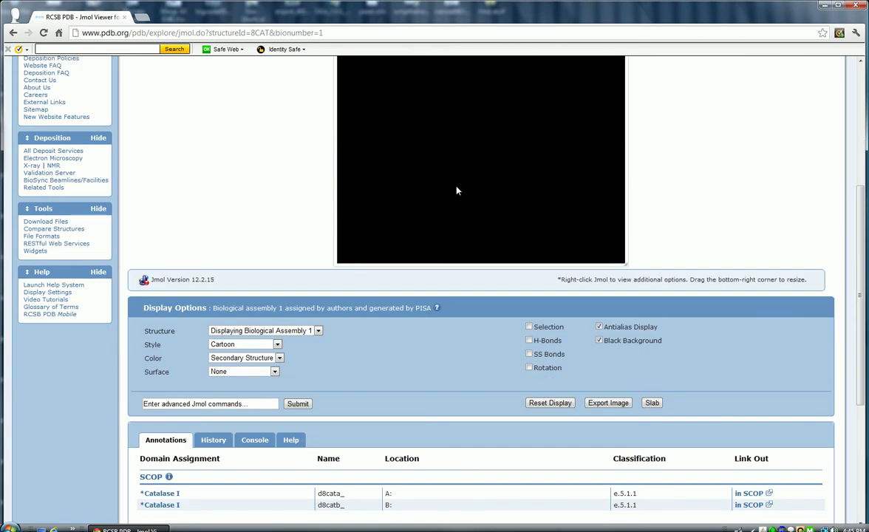
pyautogui.scroll(5, 457, 191)
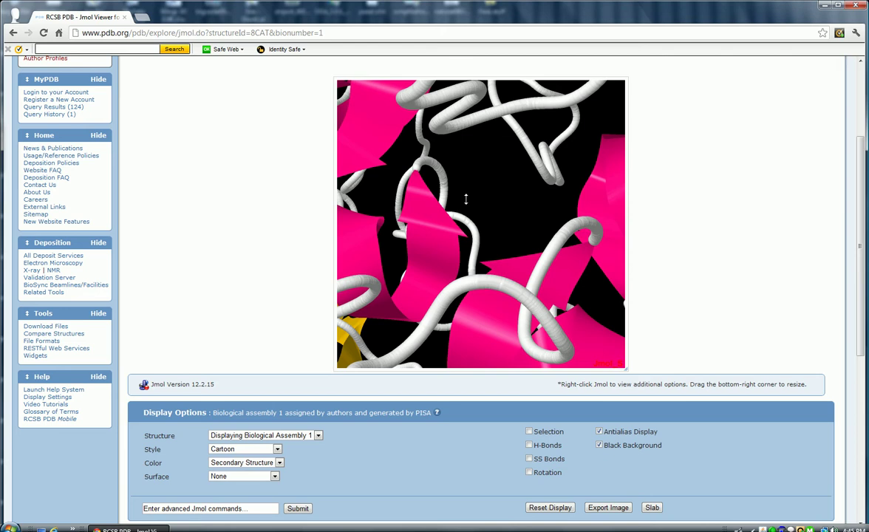
pyautogui.scroll(-10, 466, 198)
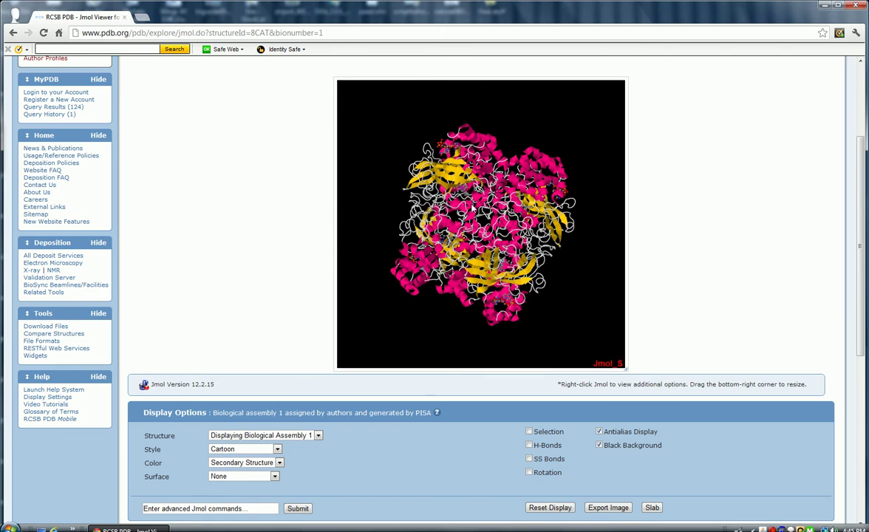
pyautogui.scroll(6, 472, 206)
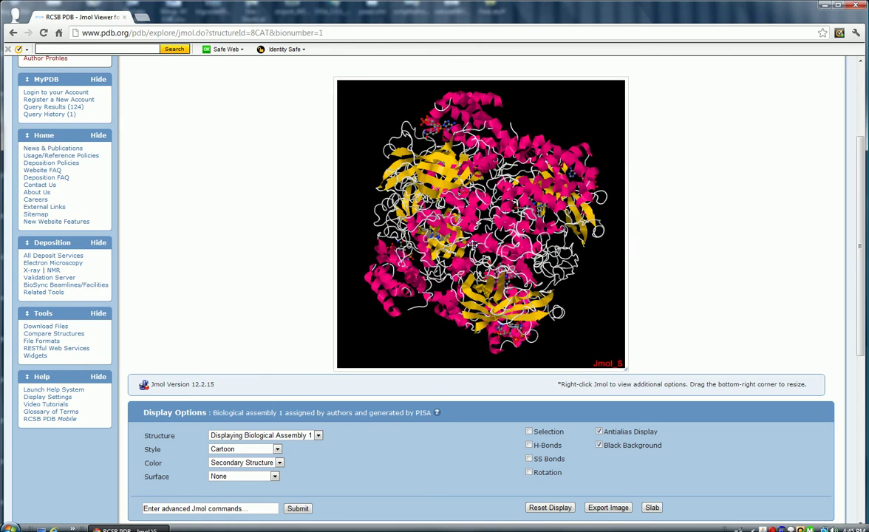
# Step: Rotate the model so the yellow sheets and bound ligand face forward, reading residue labels
pyautogui.moveTo(473, 244); pyautogui.dragTo(393, 259)
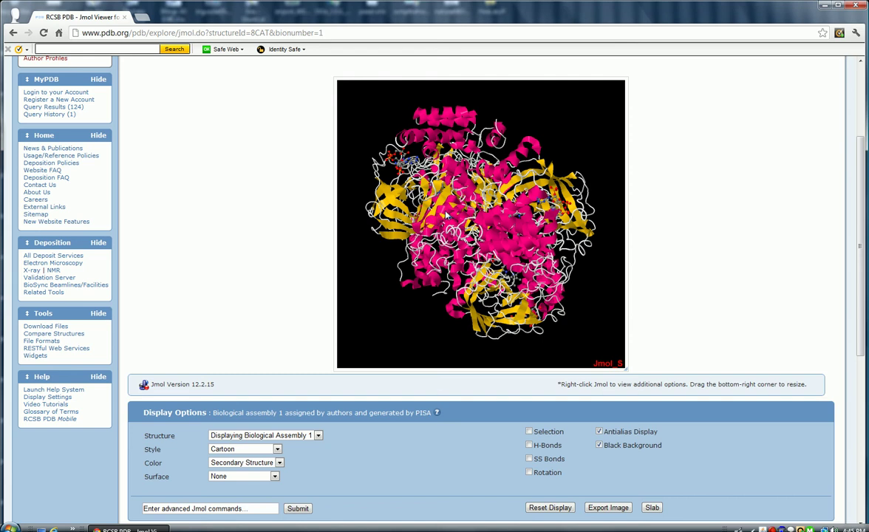
pyautogui.moveTo(422, 189)
pyautogui.scroll(10, 412, 225)
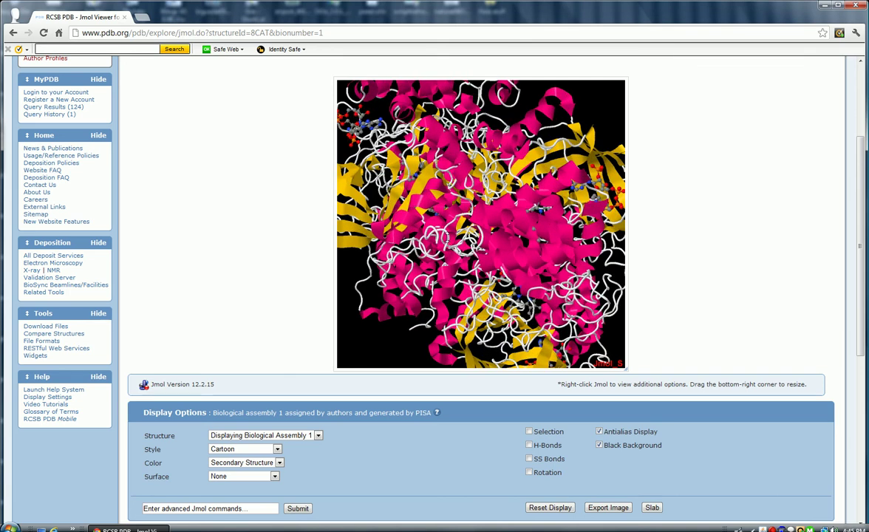
pyautogui.scroll(5, 474, 233)
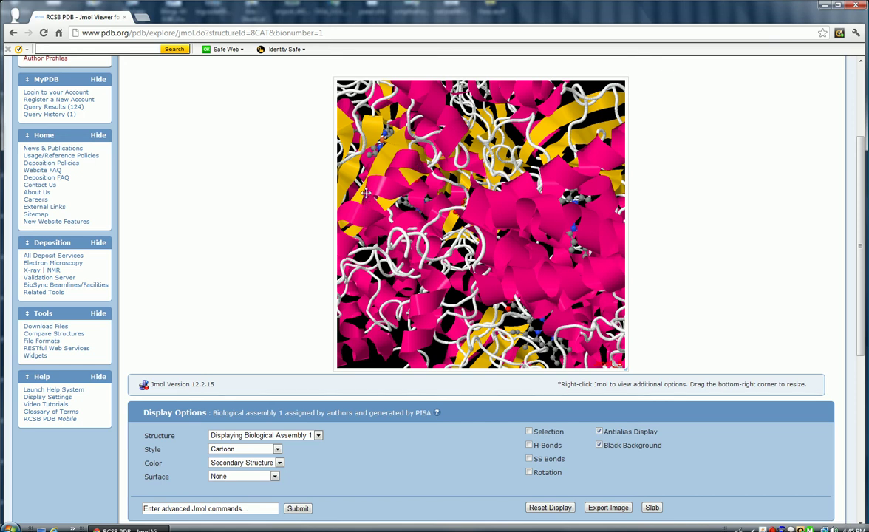
pyautogui.moveTo(337, 182); pyautogui.dragTo(381, 236)
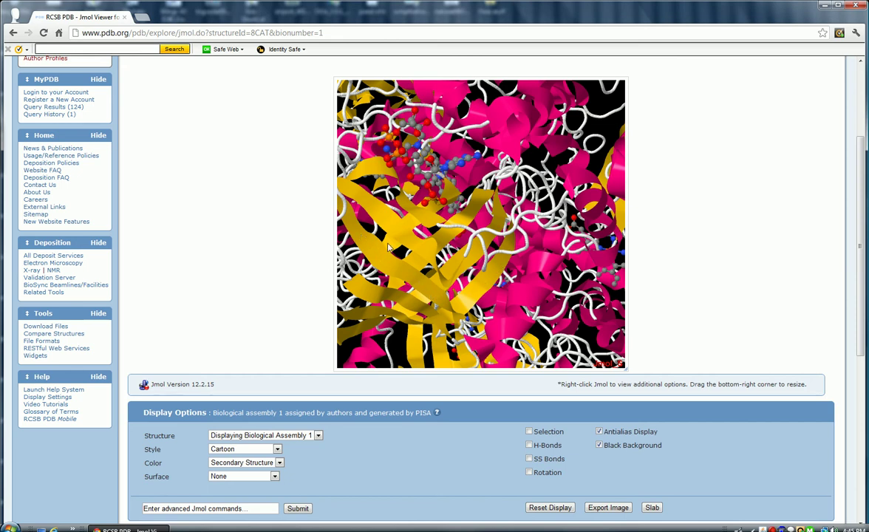
pyautogui.moveTo(376, 244)
pyautogui.moveTo(458, 244)
pyautogui.click(279, 463)
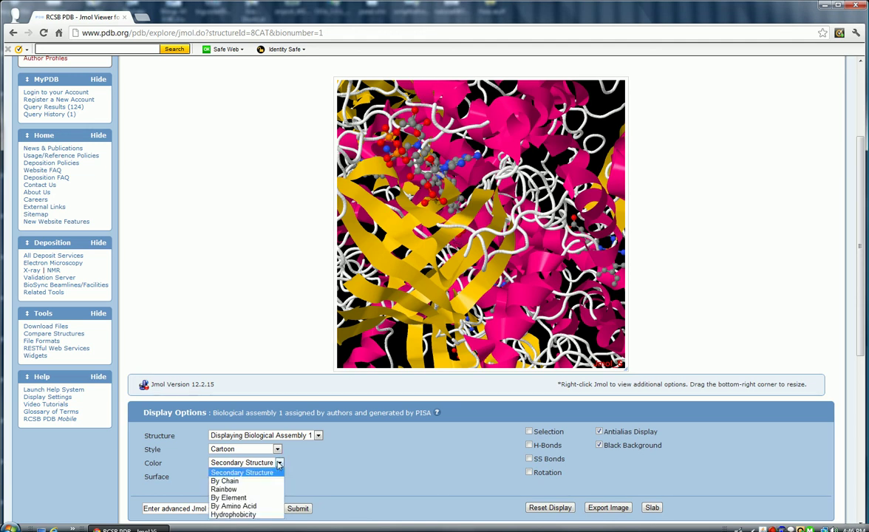
pyautogui.click(258, 506)
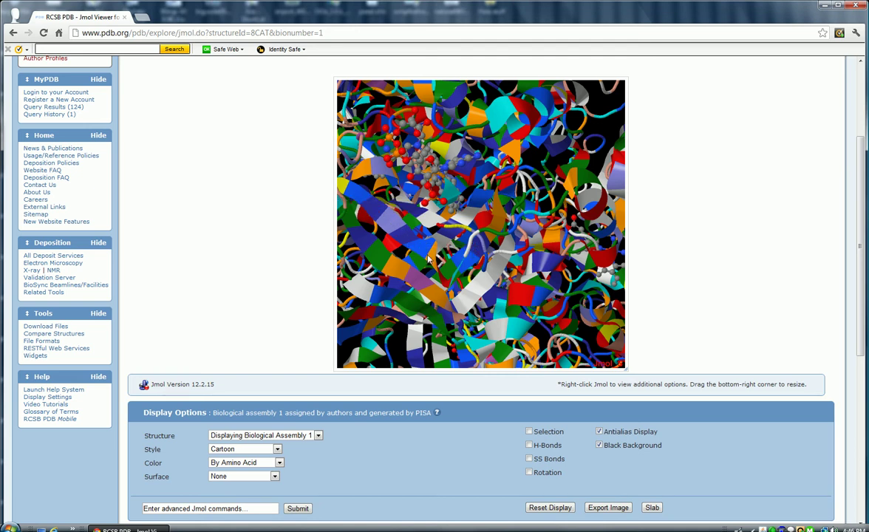
pyautogui.moveTo(428, 258)
pyautogui.click(280, 463)
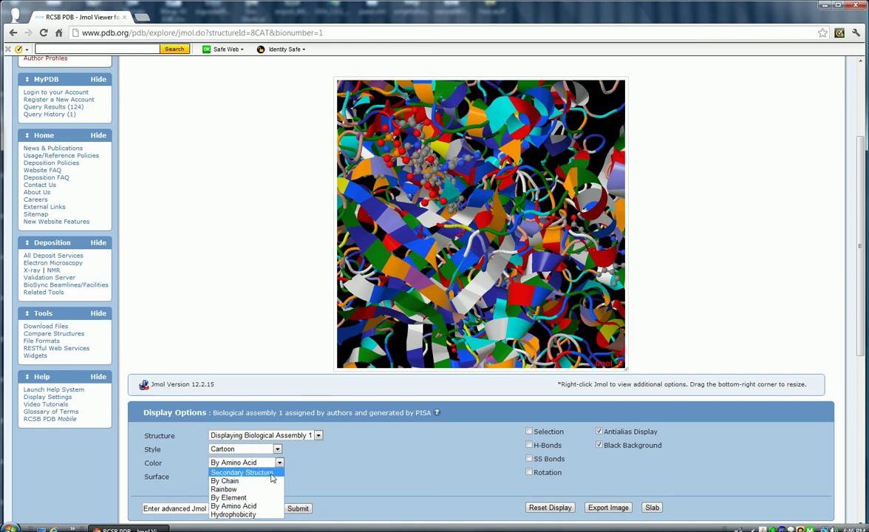
pyautogui.click(271, 473)
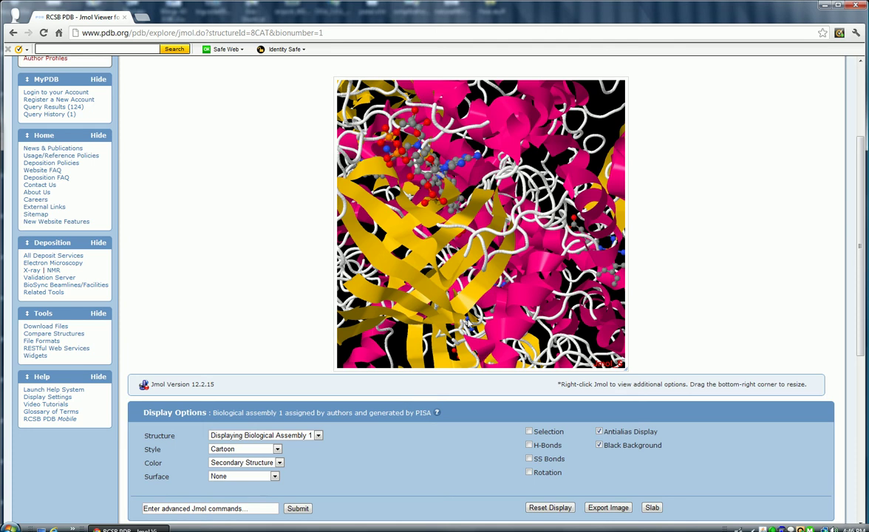
# Step: Zoom out until the whole secondary-structure-coloured 8CAT assembly fits in the viewer
pyautogui.scroll(2, 466, 322)
pyautogui.scroll(-2, 466, 322)
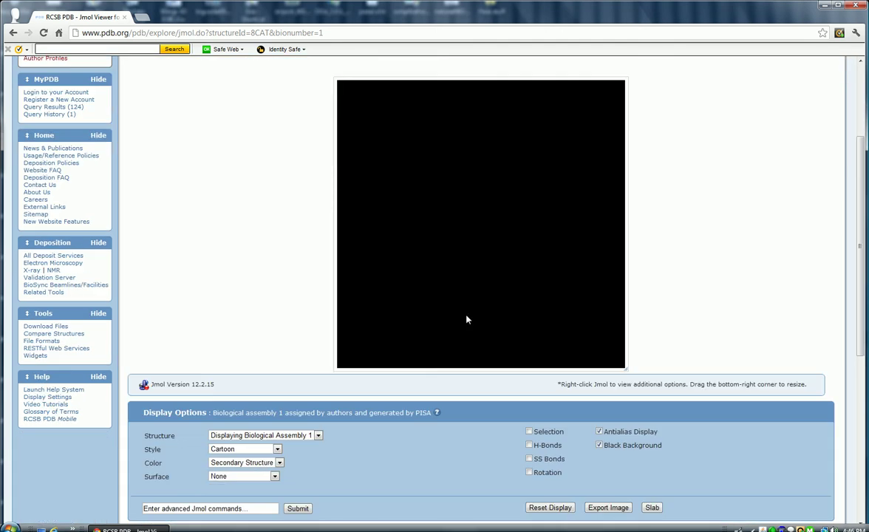
pyautogui.scroll(-5, 467, 321)
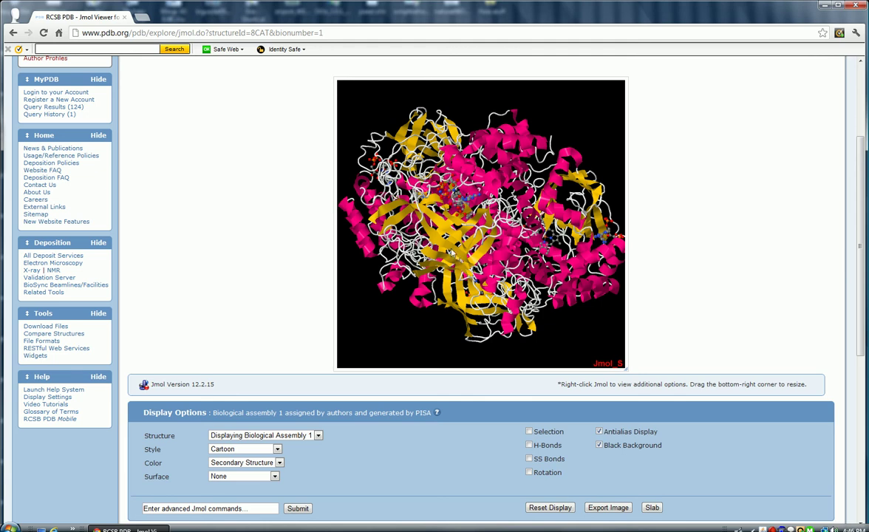
pyautogui.moveTo(454, 235)
# Step: Colour the 8CAT cartoon by Hydrophobicity, showing residues in red and blue
pyautogui.click(279, 463)
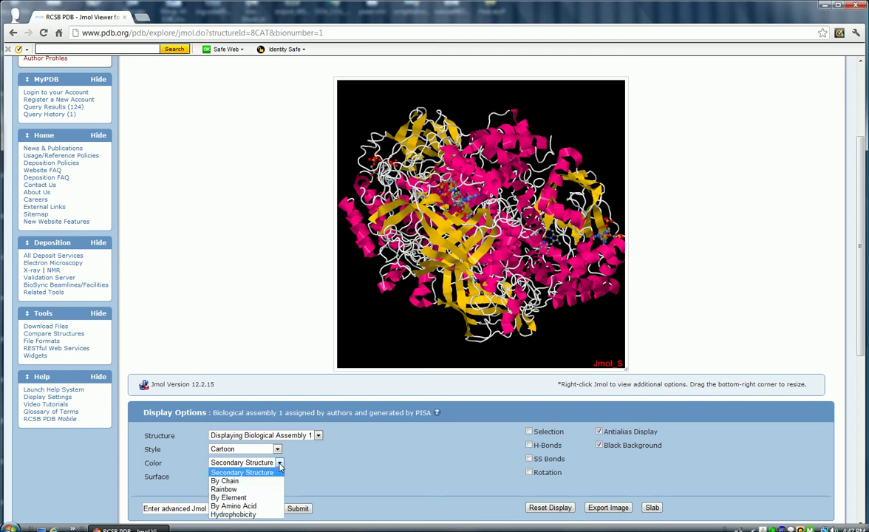
pyautogui.click(262, 515)
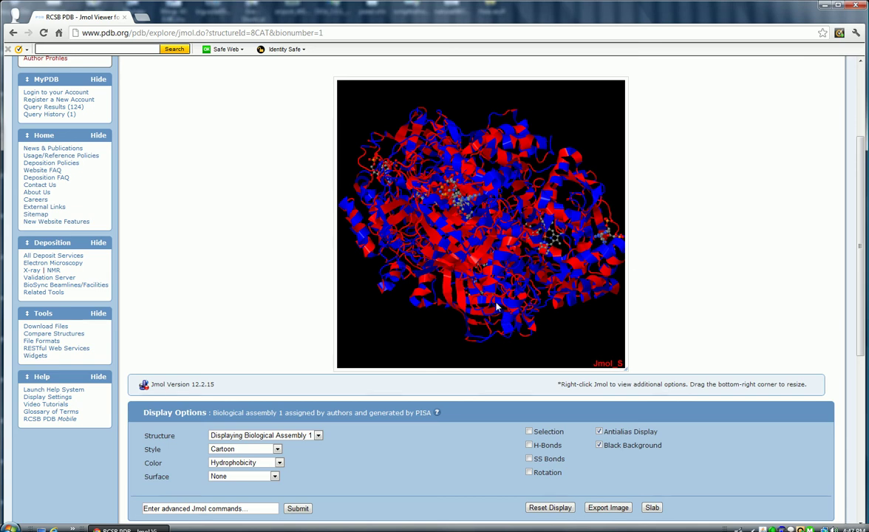
pyautogui.moveTo(497, 306)
pyautogui.moveTo(459, 296)
# Step: Colour 8CAT by chain and rotate it to separate the blue and magenta subunits
pyautogui.click(280, 463)
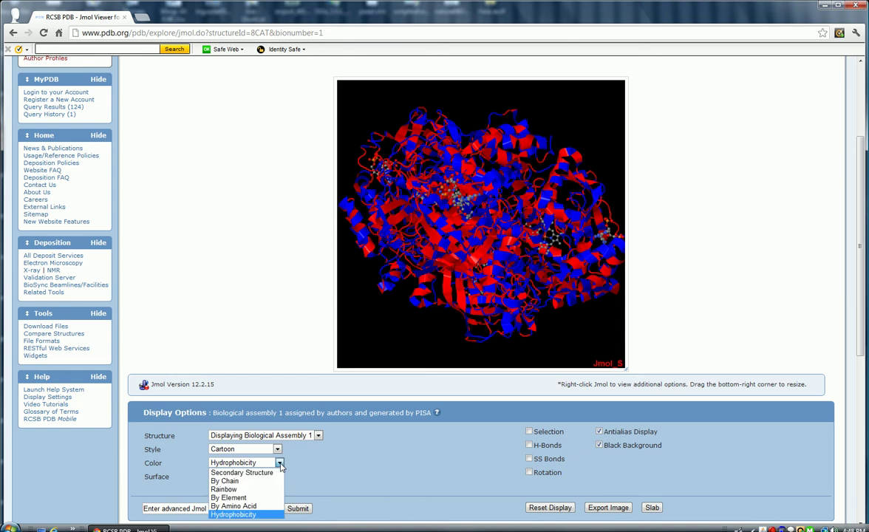
pyautogui.click(230, 481)
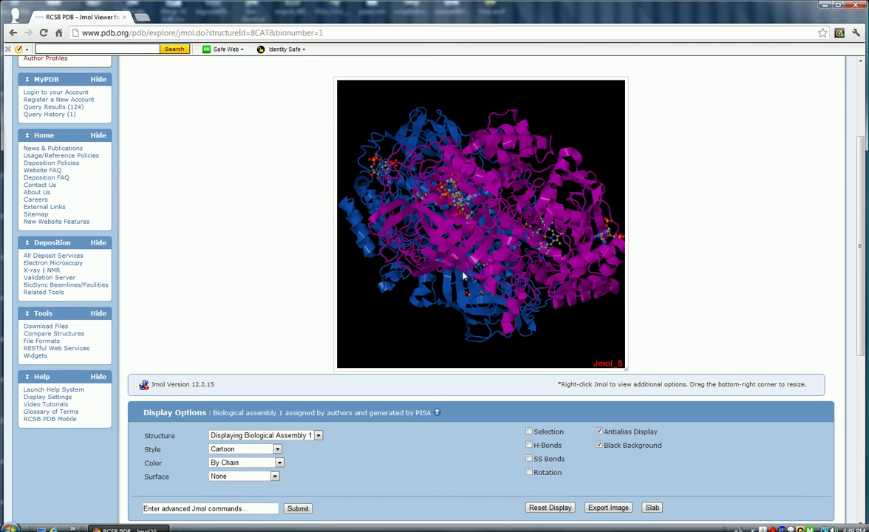
pyautogui.moveTo(464, 275)
pyautogui.mouseDown()
pyautogui.moveTo(500, 250)
pyautogui.moveTo(499, 207)
pyautogui.moveTo(485, 223)
pyautogui.moveTo(487, 281)
pyautogui.moveTo(473, 303)
pyautogui.moveTo(526, 311)
pyautogui.moveTo(506, 330)
pyautogui.moveTo(476, 274)
pyautogui.moveTo(518, 265)
pyautogui.moveTo(510, 281)
pyautogui.moveTo(477, 266)
pyautogui.mouseUp()
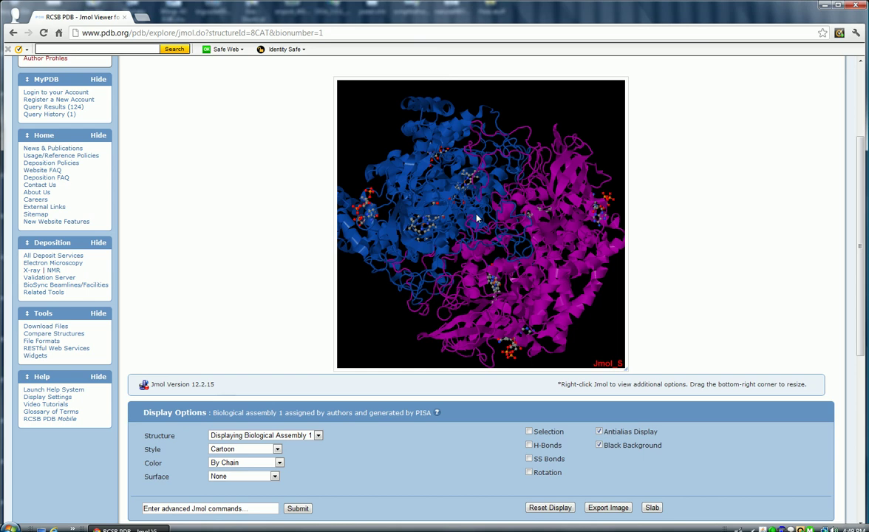
pyautogui.moveTo(476, 219)
# Step: Zoom close onto the NDP ligand in the chain-coloured 8CAT model and rotate around it from several angles
pyautogui.moveTo(581, 258); pyautogui.dragTo(558, 197)
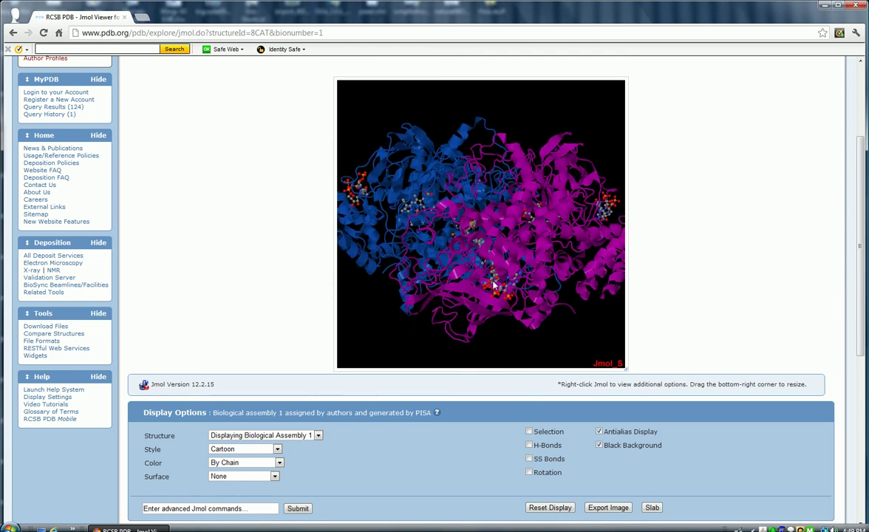
pyautogui.scroll(5, 494, 285)
pyautogui.scroll(1, 492, 281)
pyautogui.moveTo(452, 259); pyautogui.dragTo(478, 298)
pyautogui.moveTo(515, 326); pyautogui.dragTo(506, 287)
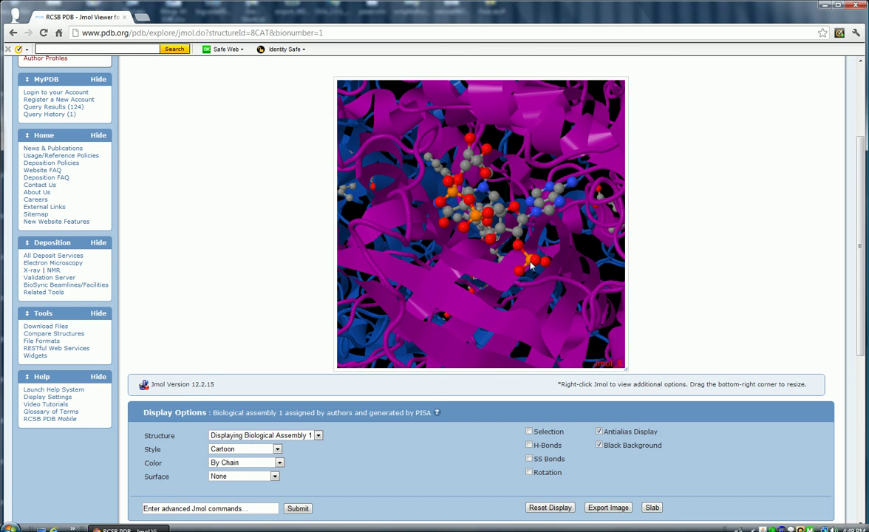
pyautogui.moveTo(530, 266)
pyautogui.moveTo(454, 194); pyautogui.dragTo(453, 264)
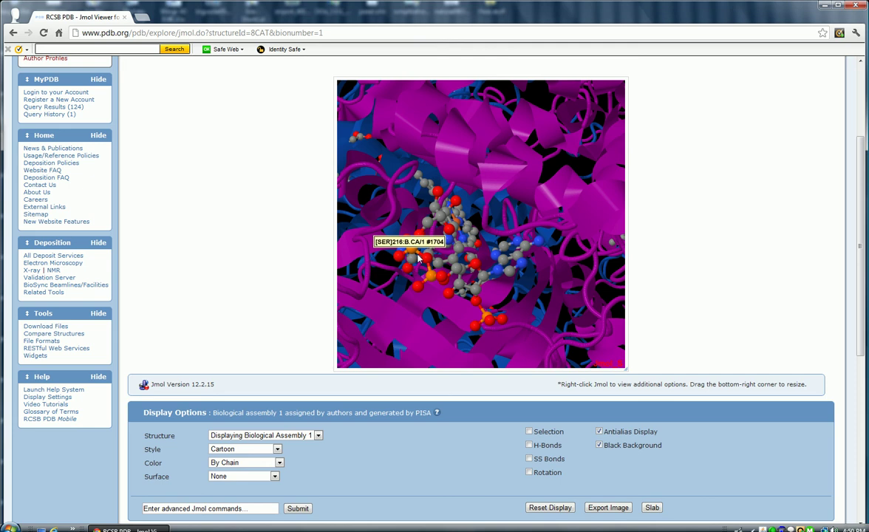
pyautogui.moveTo(414, 256)
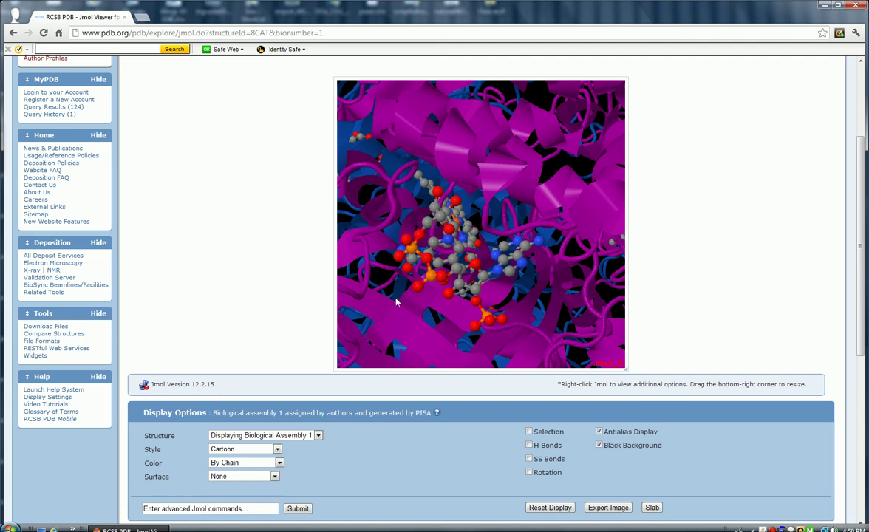
pyautogui.moveTo(396, 302)
pyautogui.click(280, 463)
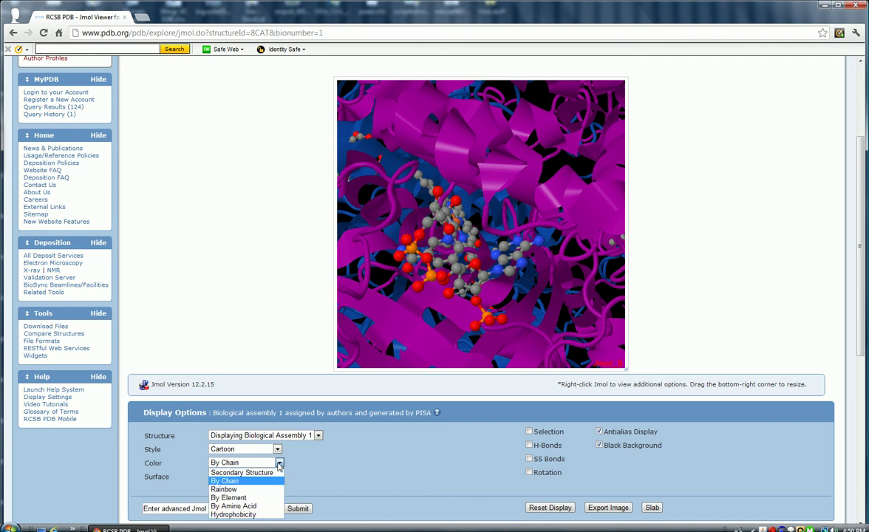
pyautogui.click(248, 507)
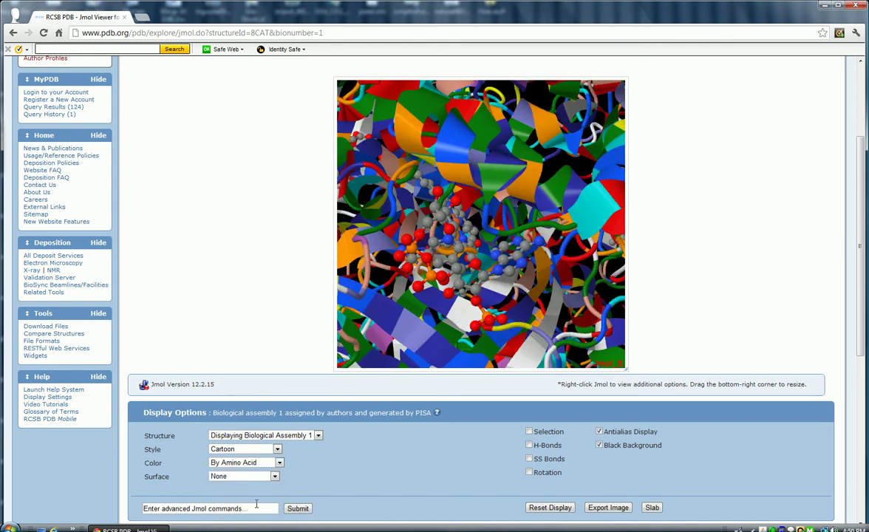
pyautogui.click(279, 464)
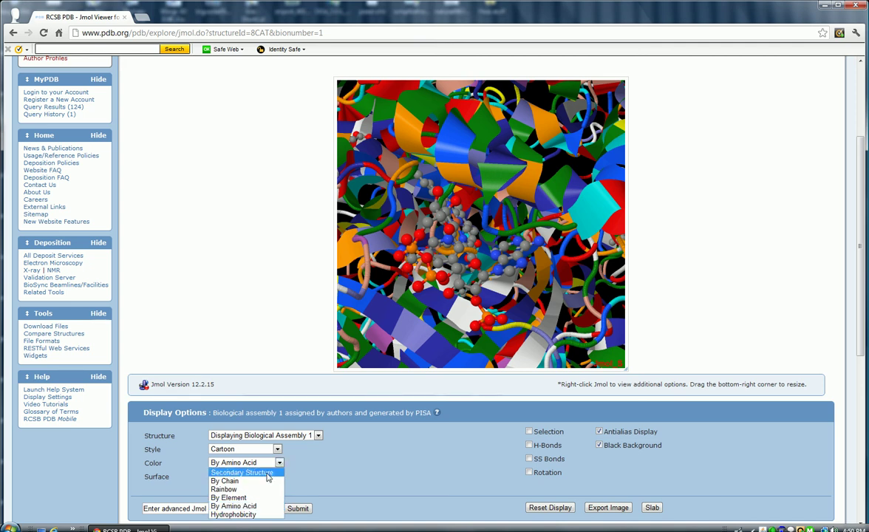
pyautogui.click(266, 472)
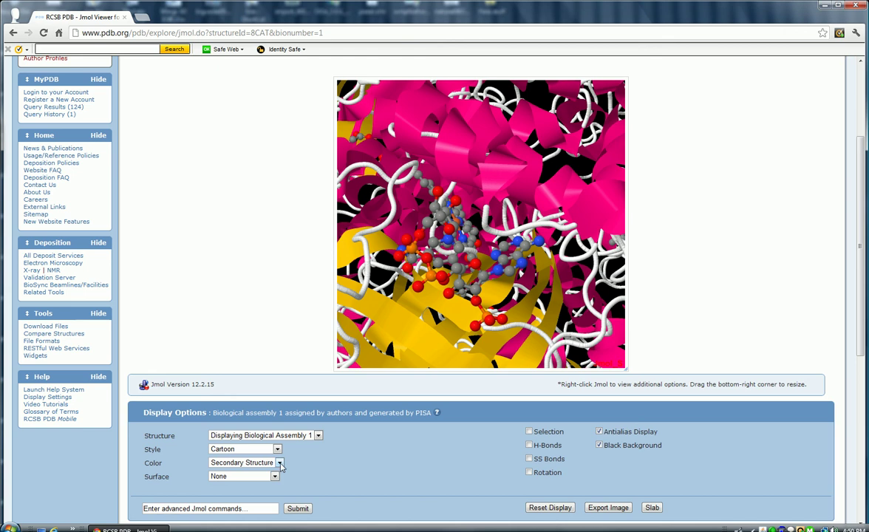
pyautogui.click(280, 463)
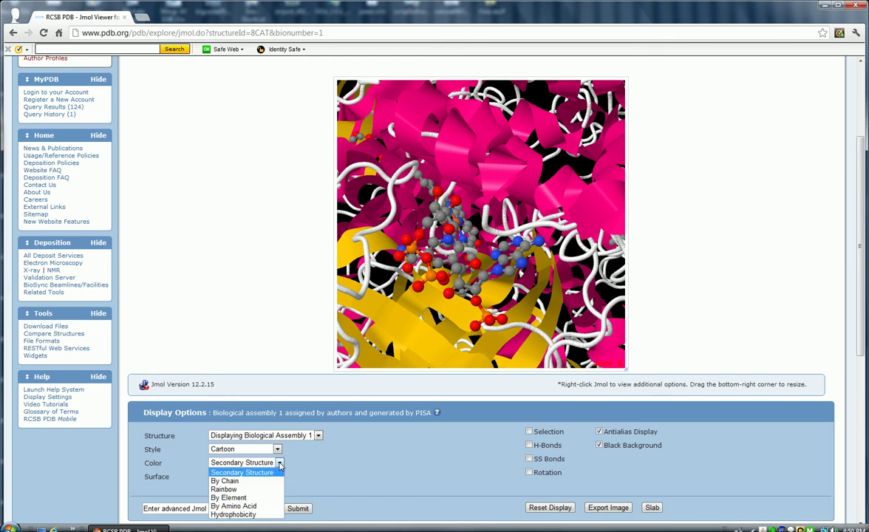
pyautogui.click(259, 515)
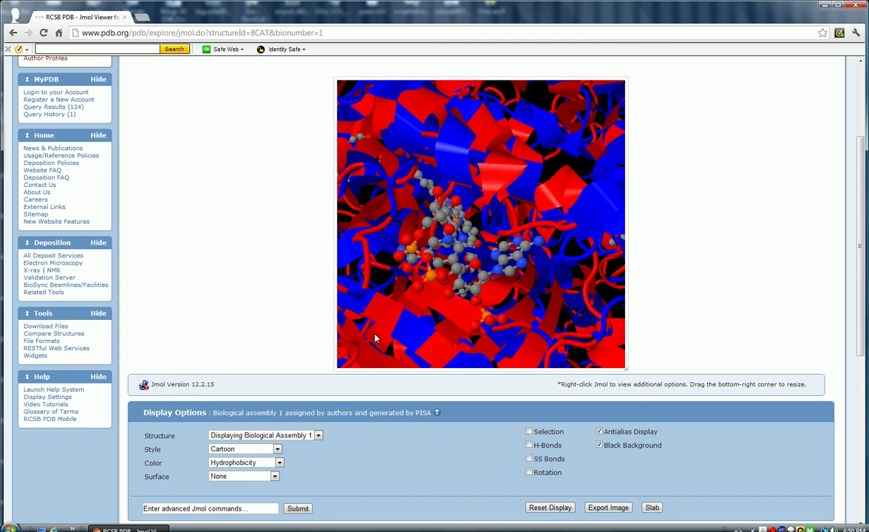
pyautogui.click(278, 462)
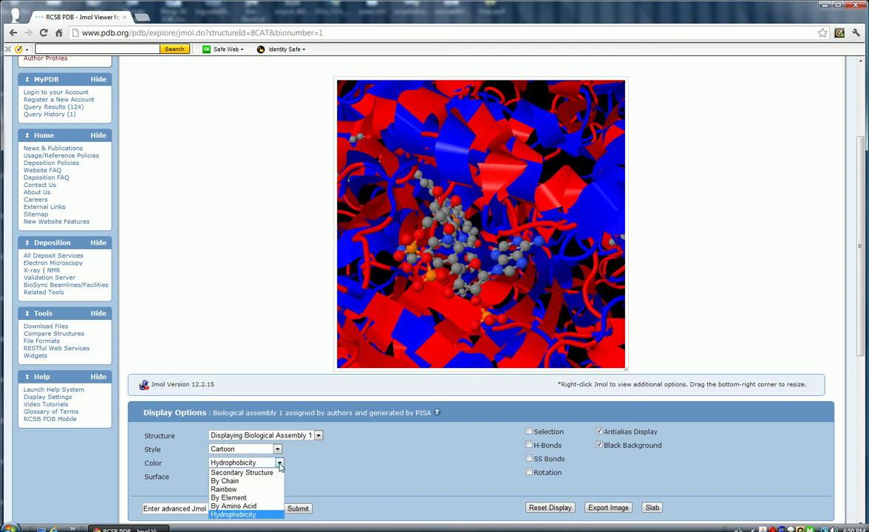
pyautogui.click(270, 482)
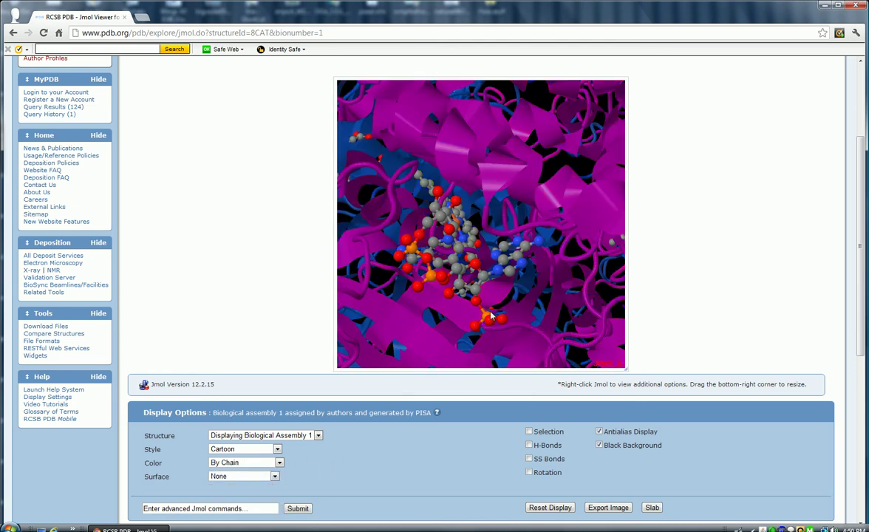
# Step: Zoom out and rotate the 8CAT assembly until the blue and magenta chains sit left and right
pyautogui.scroll(-2, 449, 275)
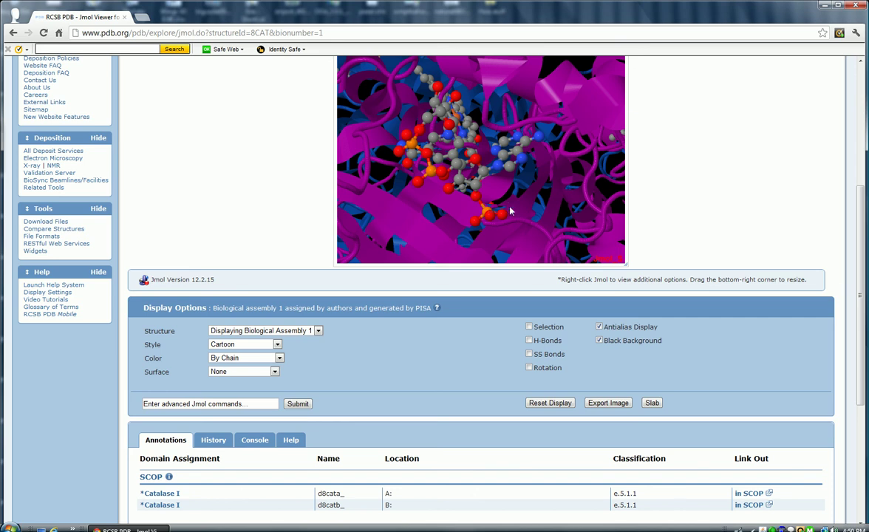
pyautogui.scroll(-3, 508, 206)
pyautogui.scroll(-4, 509, 207)
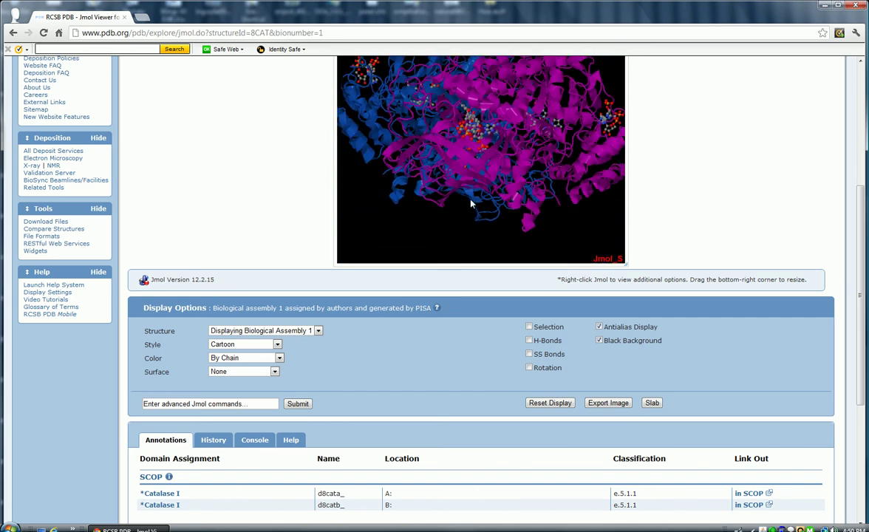
pyautogui.moveTo(482, 147); pyautogui.dragTo(452, 204)
pyautogui.moveTo(410, 130); pyautogui.dragTo(433, 234)
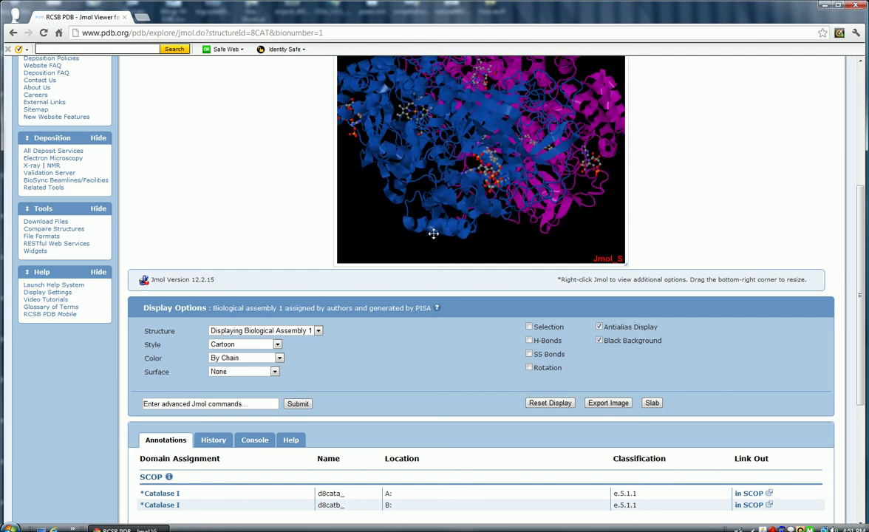
pyautogui.moveTo(451, 159); pyautogui.dragTo(521, 130)
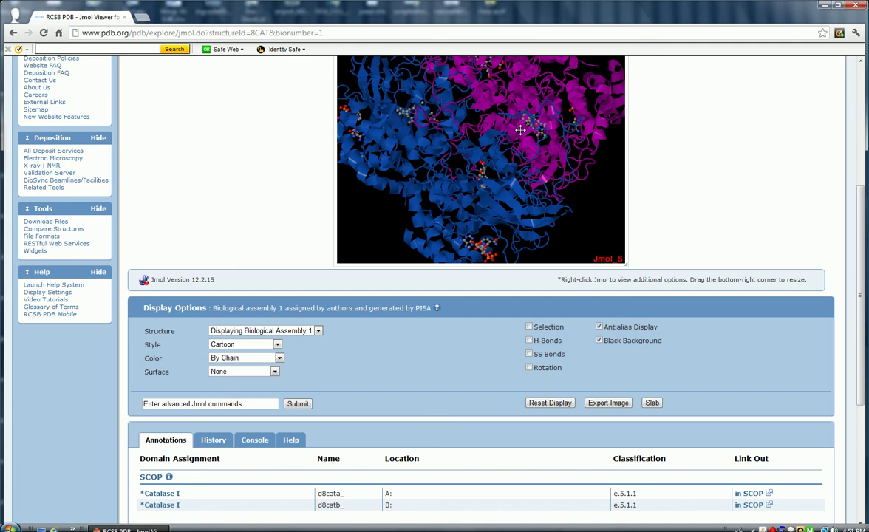
pyautogui.moveTo(521, 130); pyautogui.dragTo(456, 110)
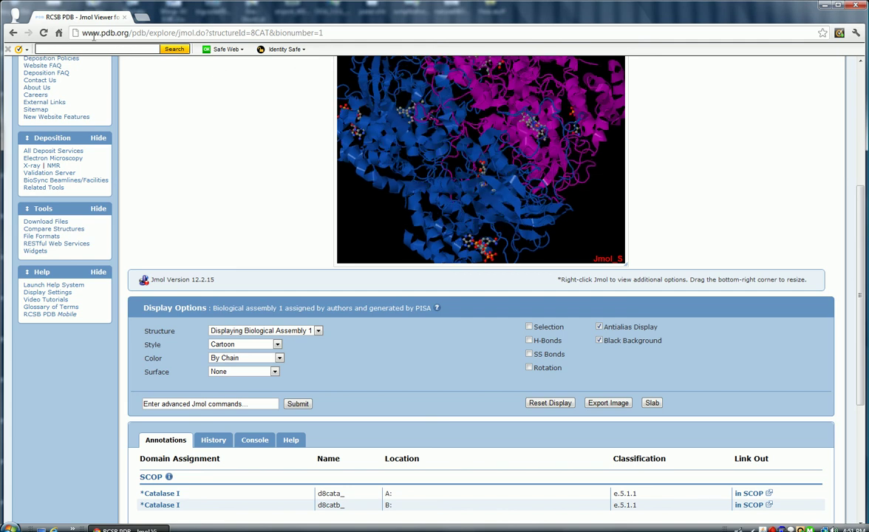